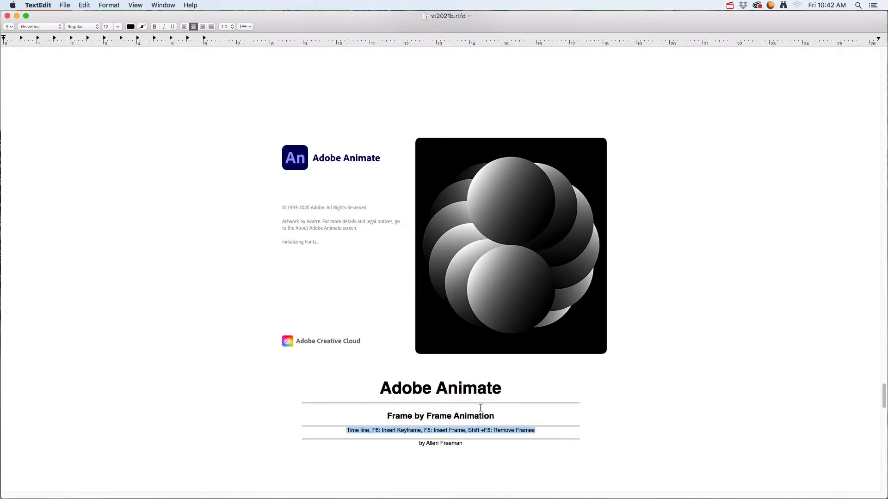
Switch to Adobe Animate and create a new HD character animation document, 1280 × 720 at 30 fps for ActionScript 3.0
{"action": "left_click", "coordinate": [499, 416]}
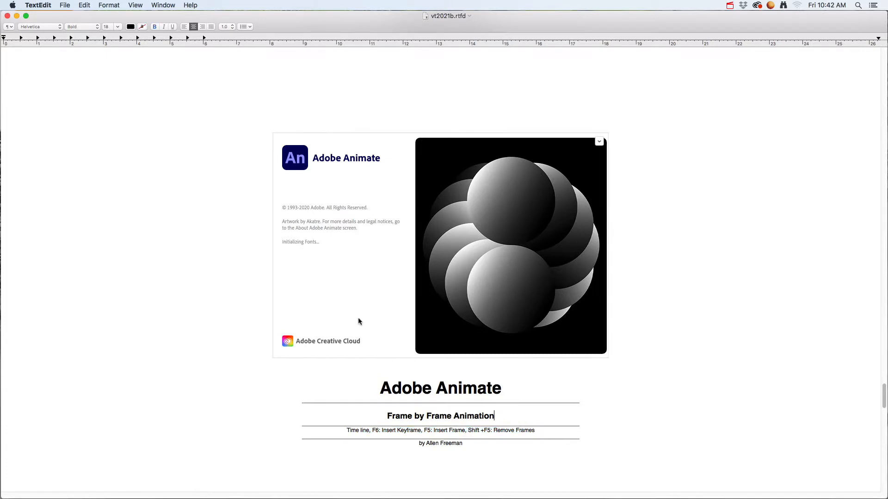
{"action": "key", "text": "super+Tab"}
{"action": "key", "text": "super+Tab"}
{"action": "key", "text": "super+Tab"}
{"action": "key", "text": "super+Tab"}
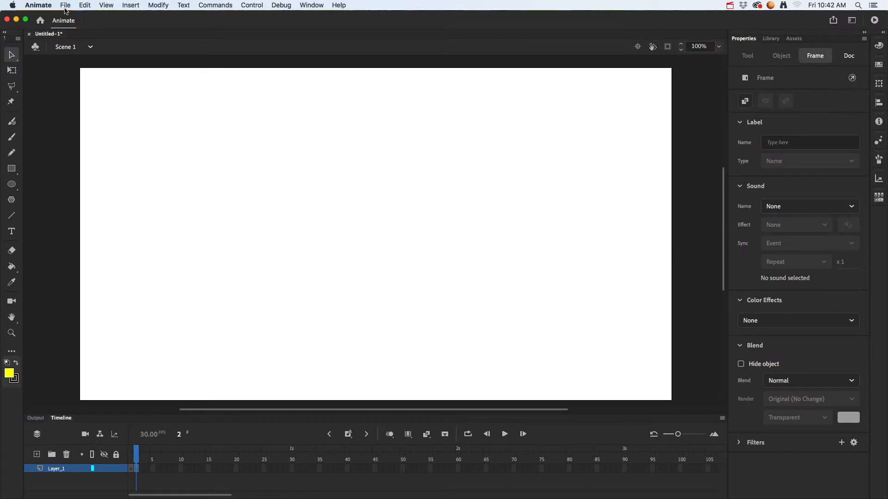
{"action": "left_click", "coordinate": [66, 9]}
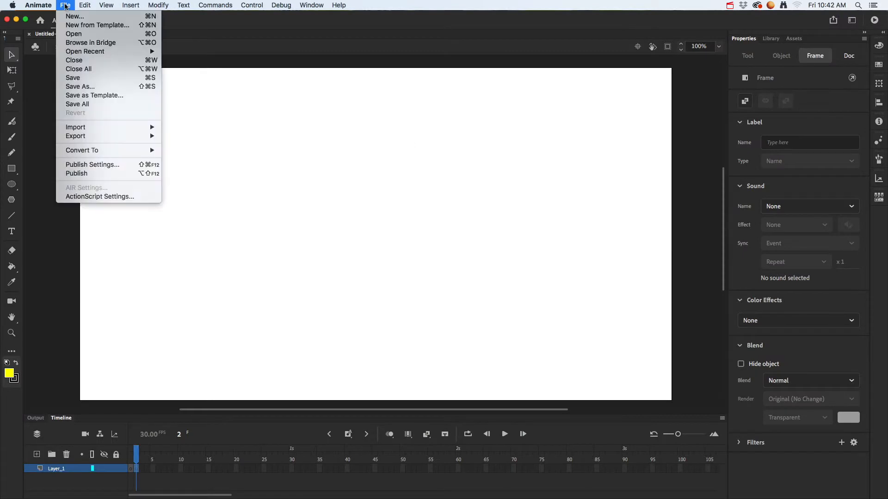
{"action": "left_click", "coordinate": [69, 18]}
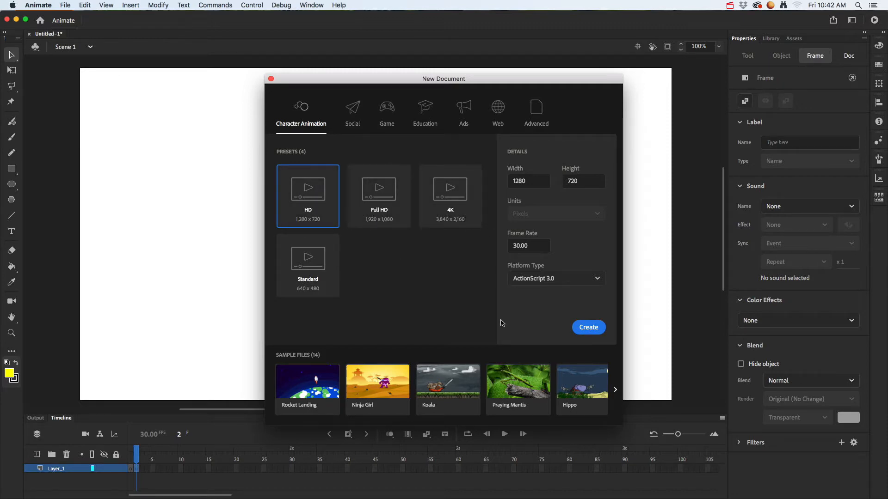
{"action": "left_click", "coordinate": [587, 330]}
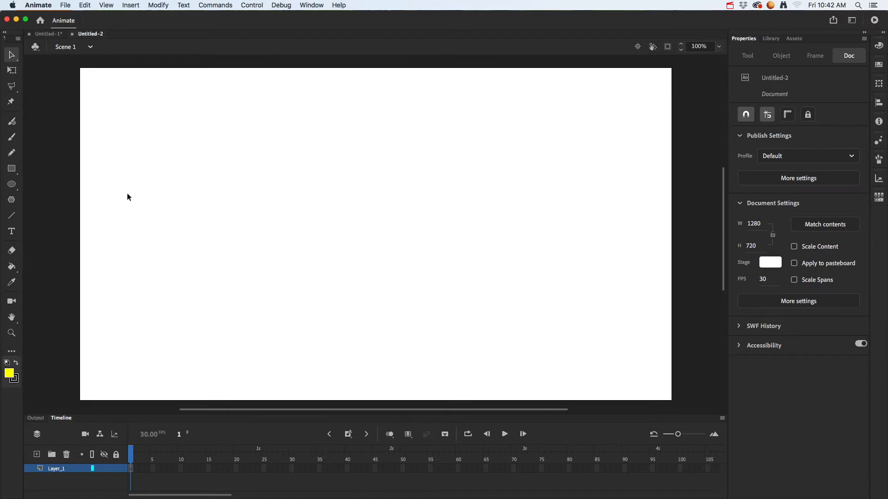
Draw a yellow circle about 138 px wide near the stage's lower-left corner and add two small blue oval eyes
{"action": "left_click", "coordinate": [12, 185]}
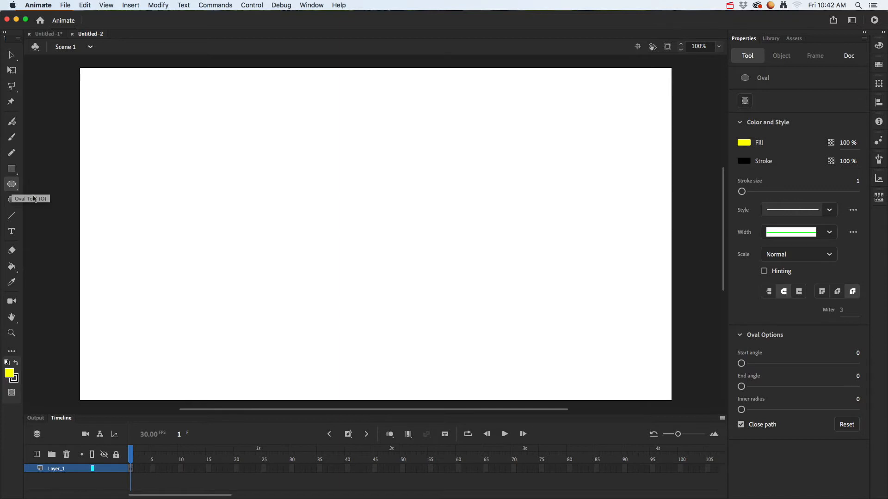
{"action": "mouse_move", "coordinate": [105, 297]}
{"action": "left_mouse_down"}
{"action": "mouse_move", "coordinate": [127, 332]}
{"action": "mouse_move", "coordinate": [164, 348]}
{"action": "mouse_move", "coordinate": [169, 361]}
{"action": "left_mouse_up"}
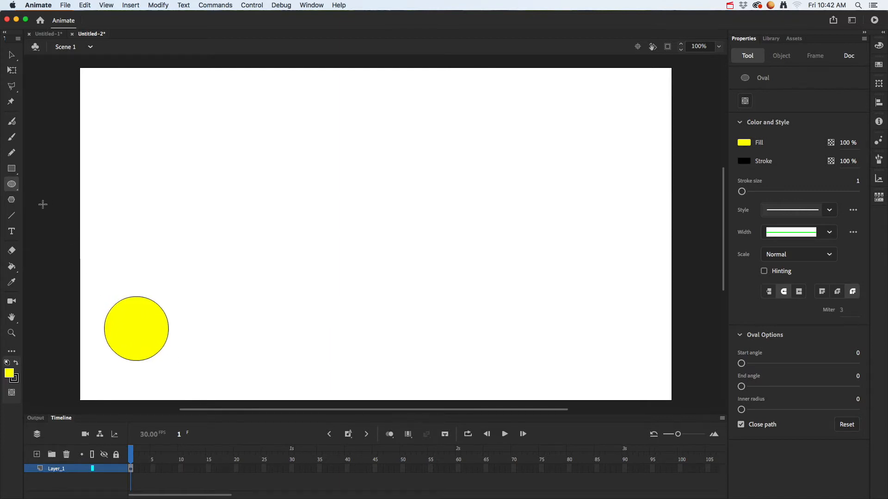
{"action": "left_click", "coordinate": [9, 374]}
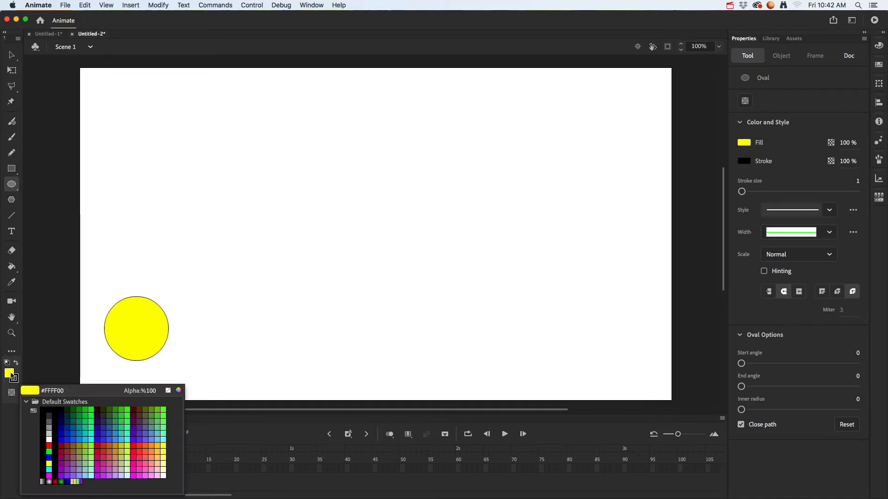
{"action": "left_click", "coordinate": [62, 436]}
{"action": "left_click_drag", "start_coordinate": [121, 313], "coordinate": [154, 322]}
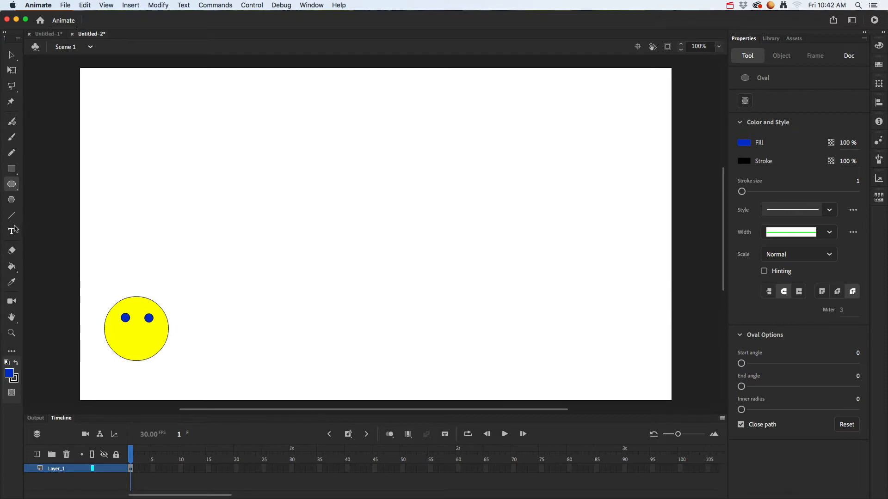
Add a short horizontal line as the face's mouth and a small upright yellow rectangle as its nose
{"action": "left_click", "coordinate": [12, 215]}
{"action": "left_click_drag", "start_coordinate": [125, 347], "coordinate": [154, 348]}
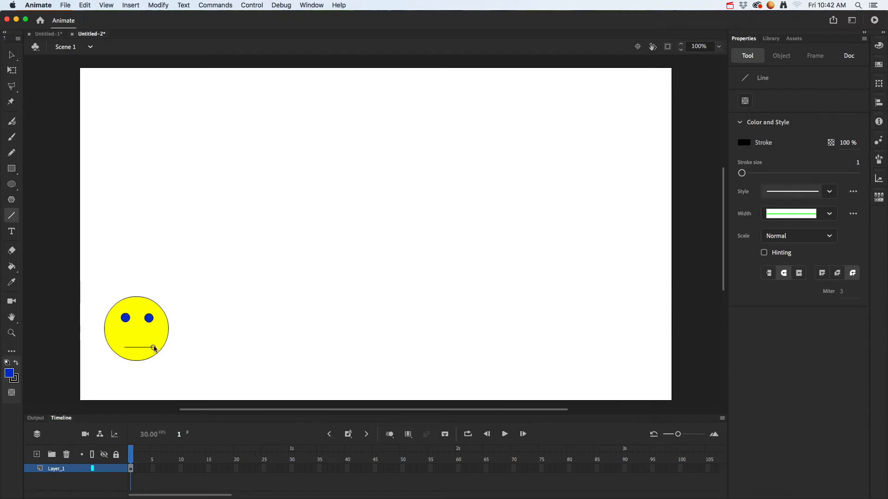
{"action": "left_click", "coordinate": [11, 169]}
{"action": "left_click", "coordinate": [9, 373]}
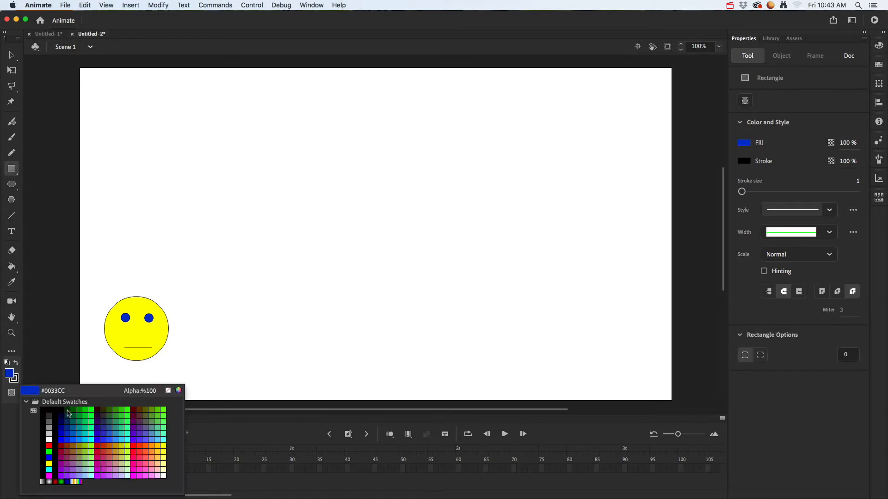
{"action": "left_click", "coordinate": [163, 445]}
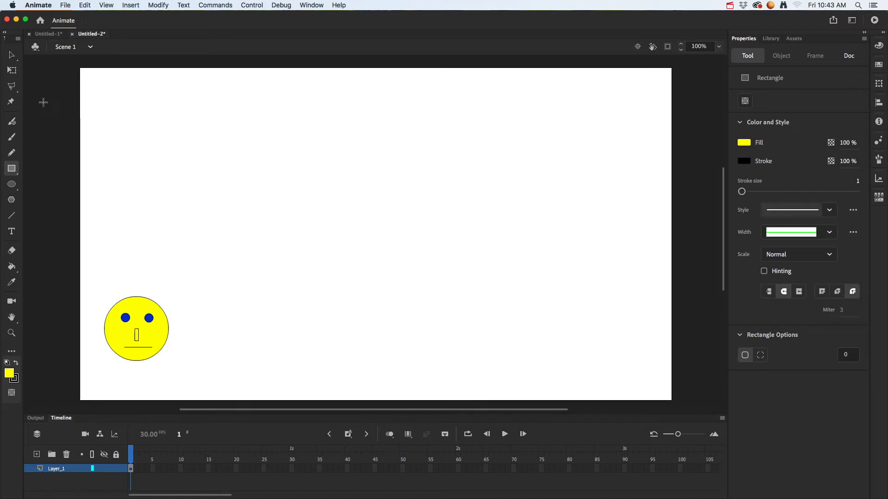
Insert a keyframe at frame 2 and shift the whole face slightly right to about X 68
{"action": "left_click", "coordinate": [12, 56]}
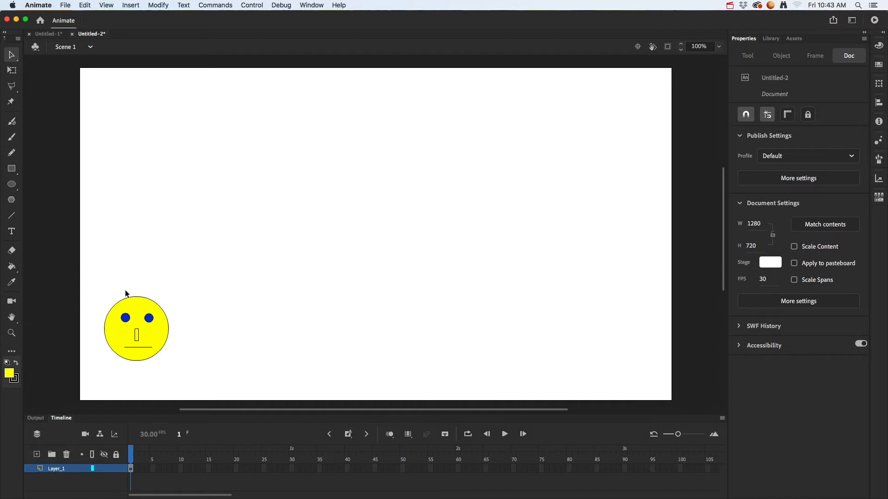
{"action": "left_click", "coordinate": [129, 6]}
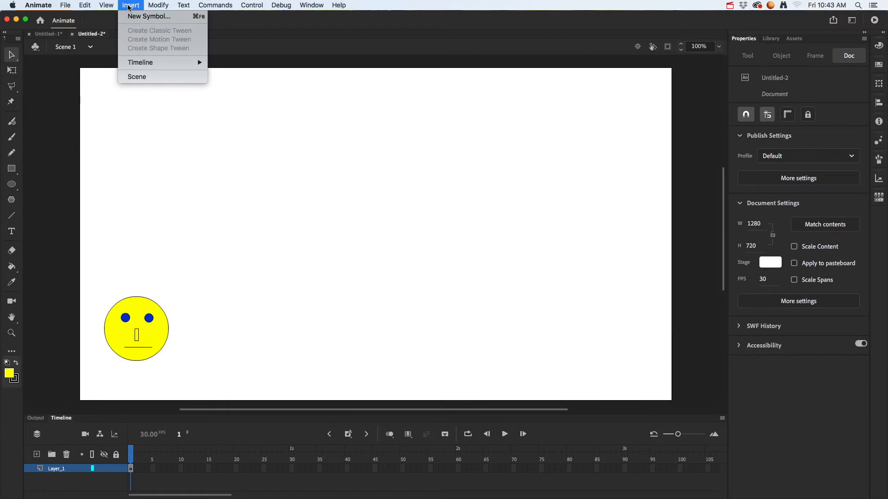
{"action": "mouse_move", "coordinate": [137, 62]}
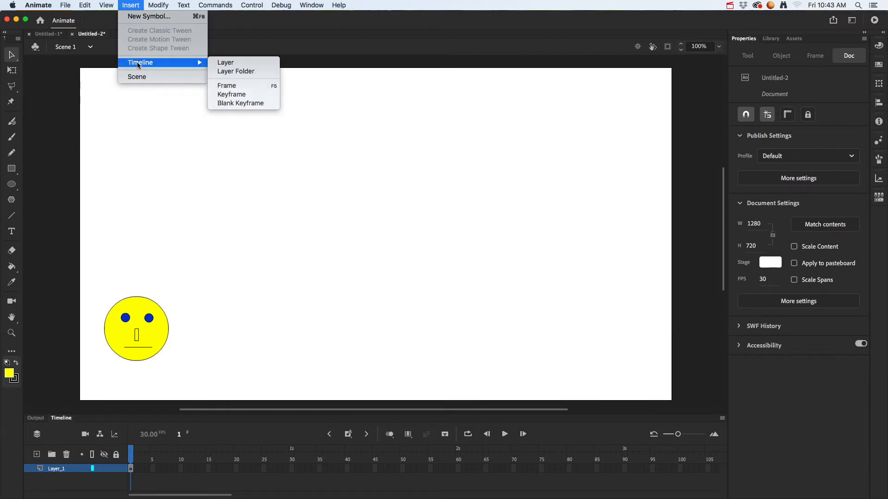
{"action": "left_click", "coordinate": [233, 95]}
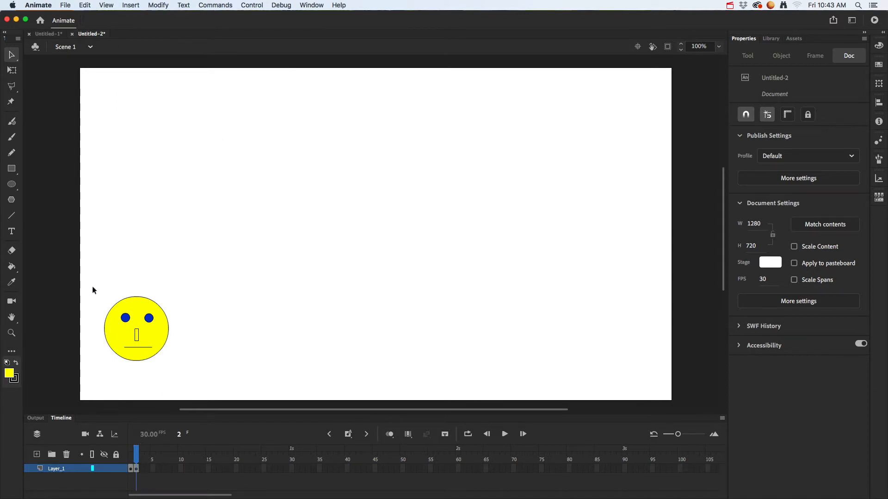
{"action": "left_click_drag", "start_coordinate": [92, 287], "coordinate": [190, 381]}
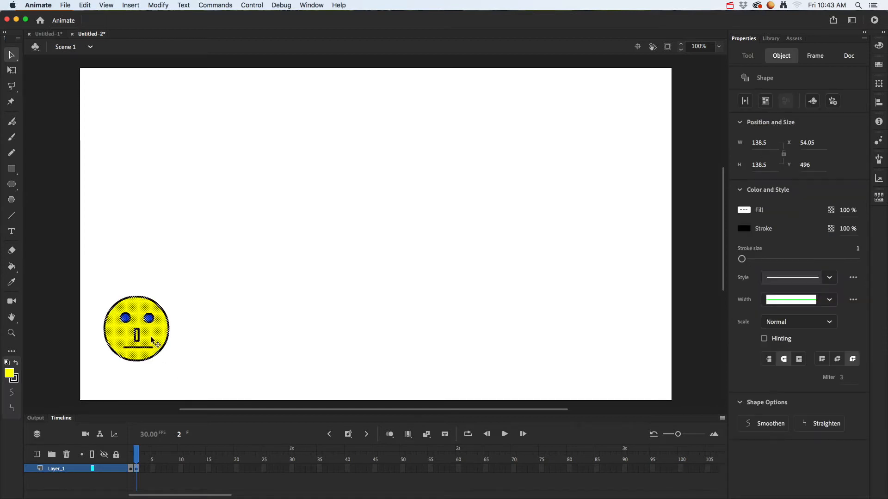
{"action": "left_click_drag", "start_coordinate": [151, 338], "coordinate": [157, 337]}
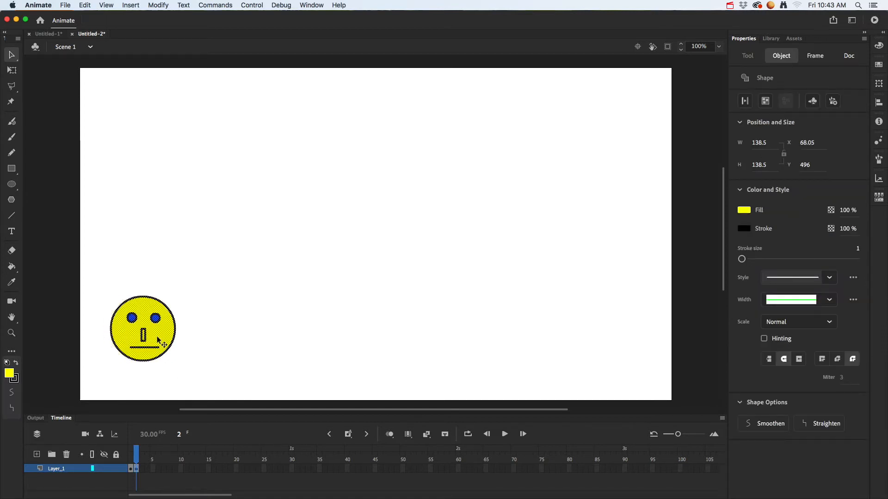
Insert a keyframe at frame 3 and shift the face further right to about X 87
{"action": "left_click", "coordinate": [131, 5]}
{"action": "mouse_move", "coordinate": [172, 64]}
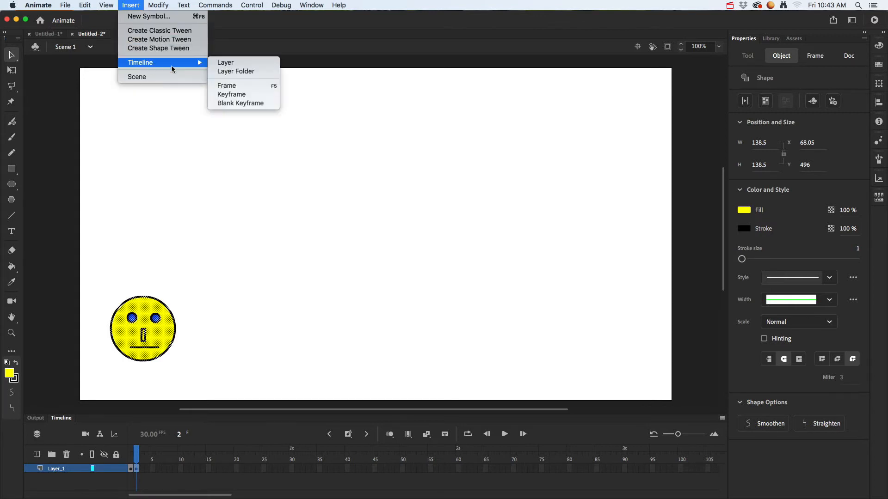
{"action": "left_click", "coordinate": [235, 95]}
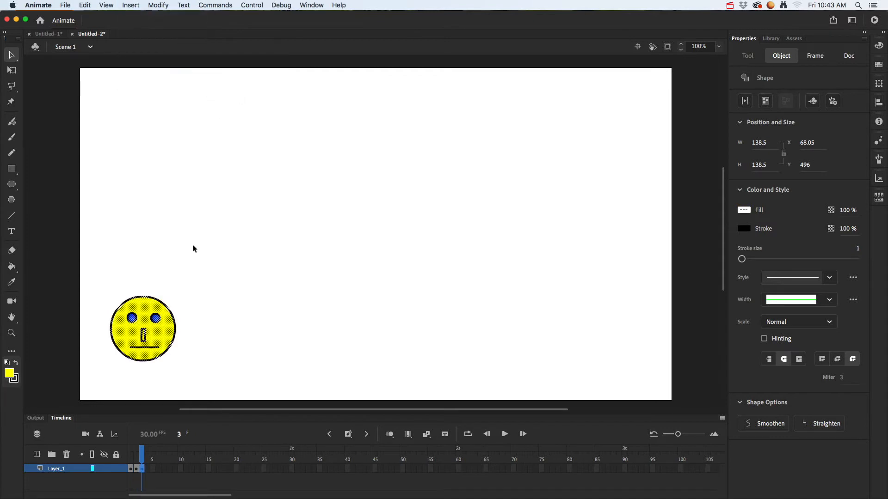
{"action": "left_click_drag", "start_coordinate": [166, 338], "coordinate": [173, 338]}
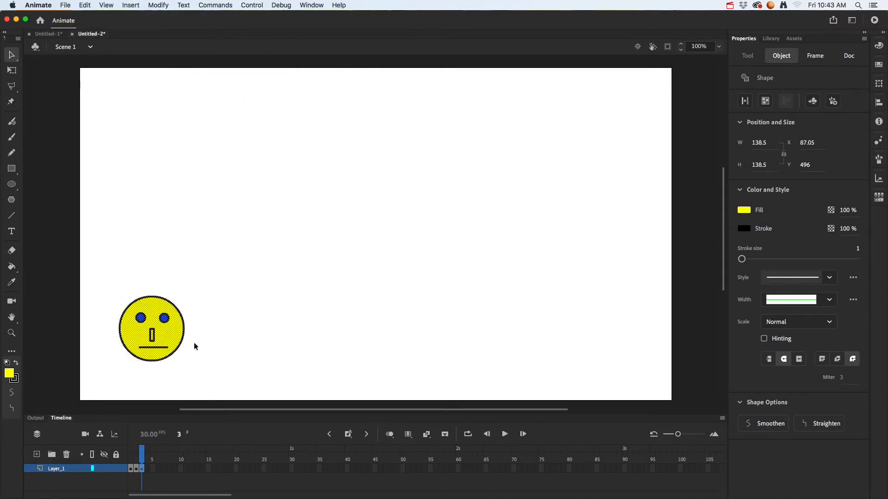
Add keyframes from frame 4 through 10, moving the face gradually up and right to about X 243, Y 396, and scrub back to frame 1
{"action": "key", "text": "F6"}
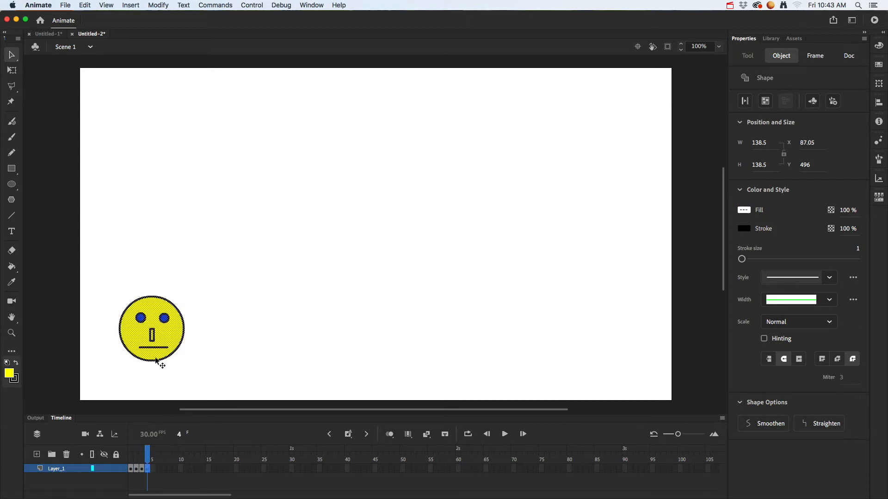
{"action": "left_click_drag", "start_coordinate": [171, 341], "coordinate": [239, 291]}
{"action": "key", "text": "F6"}
{"action": "key", "text": "F6"}
{"action": "key", "text": "F6"}
{"action": "key", "text": "F6"}
{"action": "key", "text": "F6"}
{"action": "key", "text": "F6"}
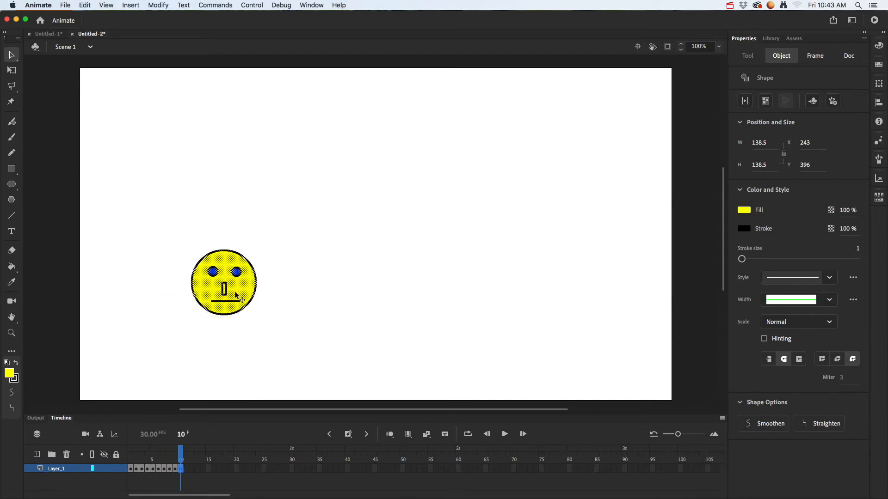
{"action": "left_click_drag", "start_coordinate": [181, 456], "coordinate": [131, 457]}
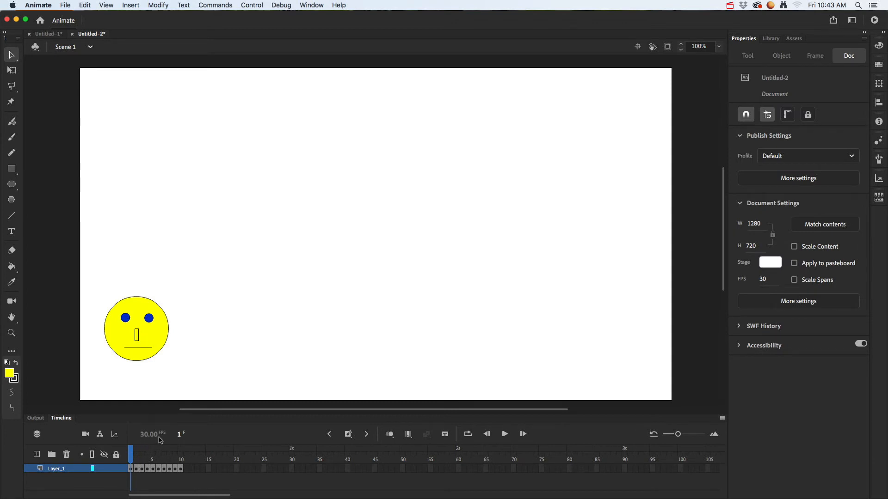
Insert a keyframe at frame 11 and move the face to the stage's upper right, about X 880, Y 95
{"action": "left_click", "coordinate": [293, 469]}
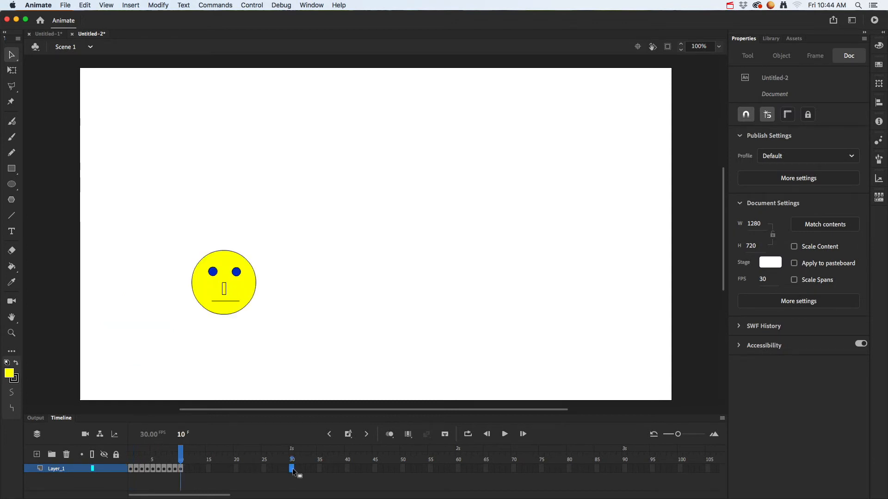
{"action": "left_click", "coordinate": [186, 469]}
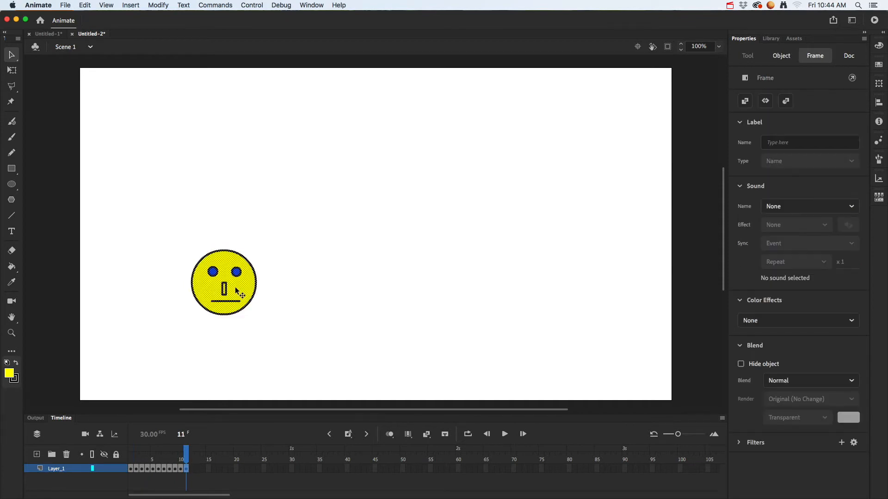
{"action": "left_click_drag", "start_coordinate": [235, 287], "coordinate": [529, 148]}
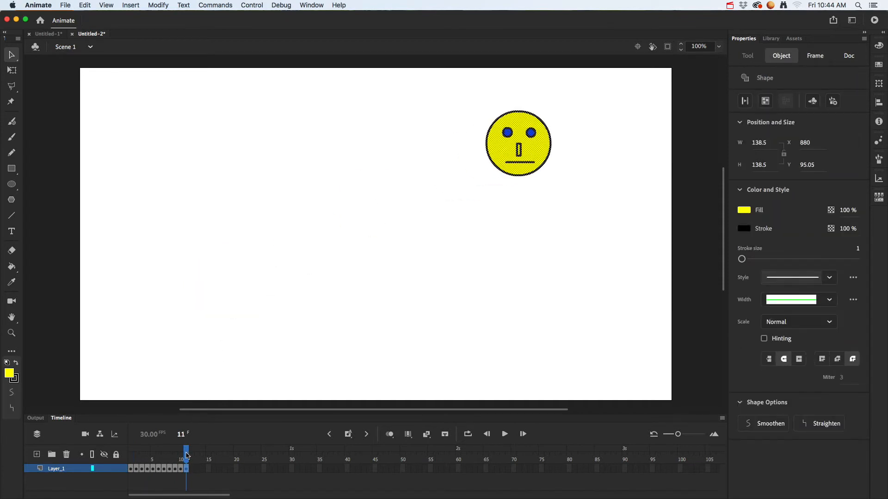
{"action": "mouse_move", "coordinate": [186, 456]}
{"action": "left_mouse_down"}
{"action": "mouse_move", "coordinate": [176, 458]}
{"action": "mouse_move", "coordinate": [187, 459]}
{"action": "left_mouse_up"}
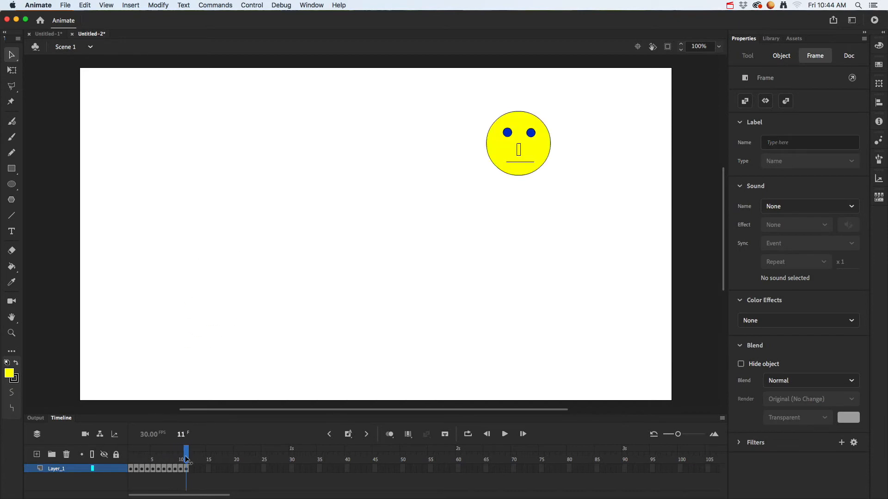
Add keyframes from frame 12 through 15, moving the face gradually down and left to about X 690, Y 187
{"action": "left_click_drag", "start_coordinate": [471, 99], "coordinate": [578, 201]}
{"action": "key", "text": "F6"}
{"action": "left_click_drag", "start_coordinate": [535, 156], "coordinate": [448, 199]}
{"action": "key", "text": "F6"}
{"action": "key", "text": "F6"}
{"action": "key", "text": "F6"}
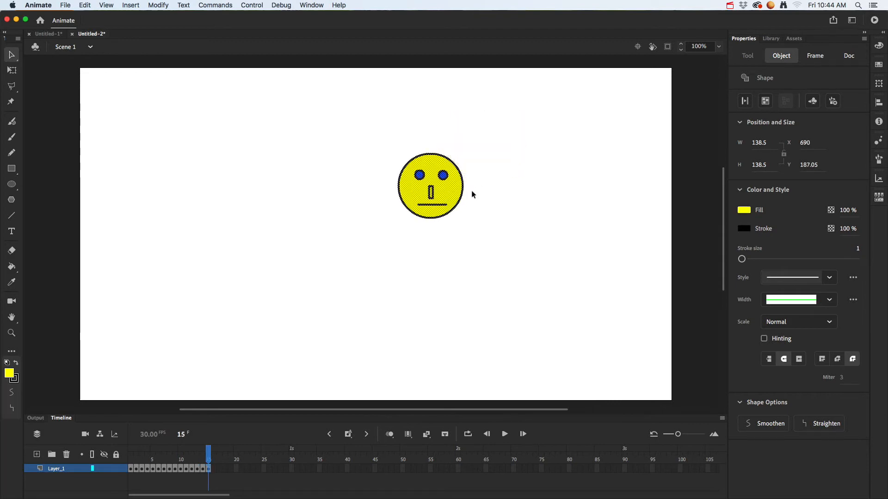
Add keyframes from frame 16 through 19, stretching the face vertically with Free Transform to about 258 px high
{"action": "key", "text": "F6"}
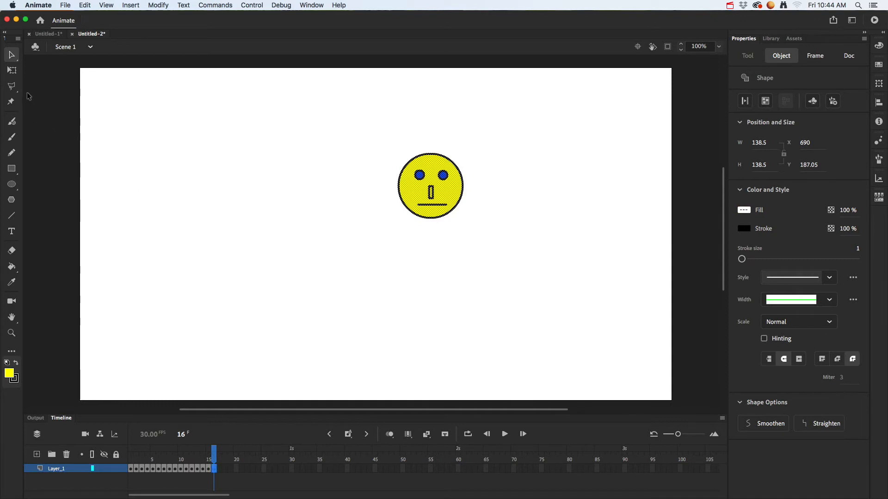
{"action": "left_click", "coordinate": [12, 69]}
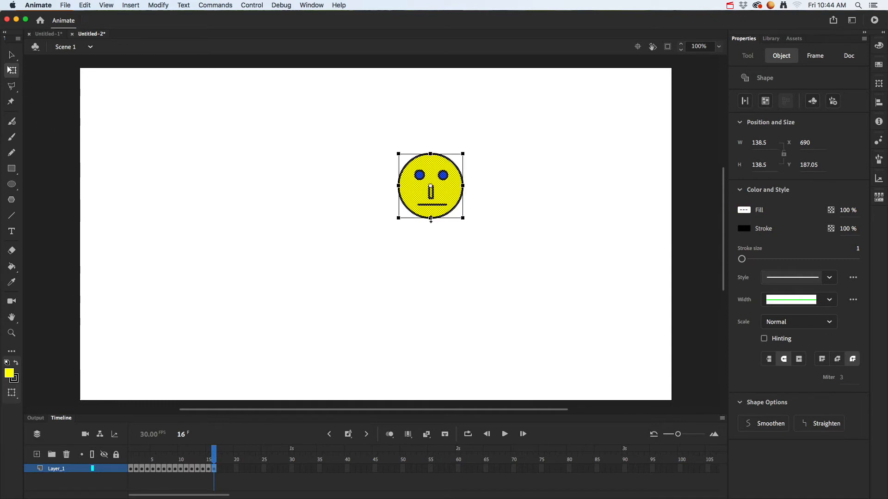
{"action": "left_click_drag", "start_coordinate": [431, 220], "coordinate": [431, 246]}
{"action": "key", "text": "F6"}
{"action": "key", "text": "F6"}
{"action": "key", "text": "F6"}
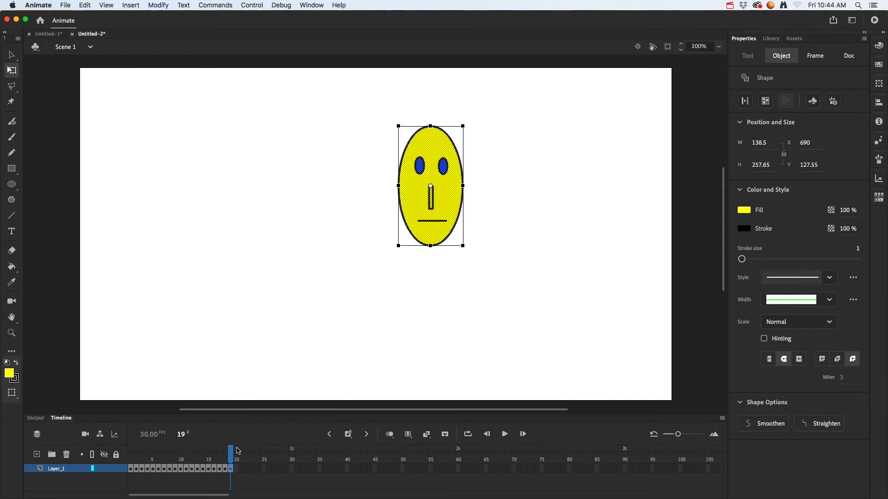
Scrub back through the animation to frame 12, and remove frame 19 from Layer_1
{"action": "left_click_drag", "start_coordinate": [237, 451], "coordinate": [191, 464]}
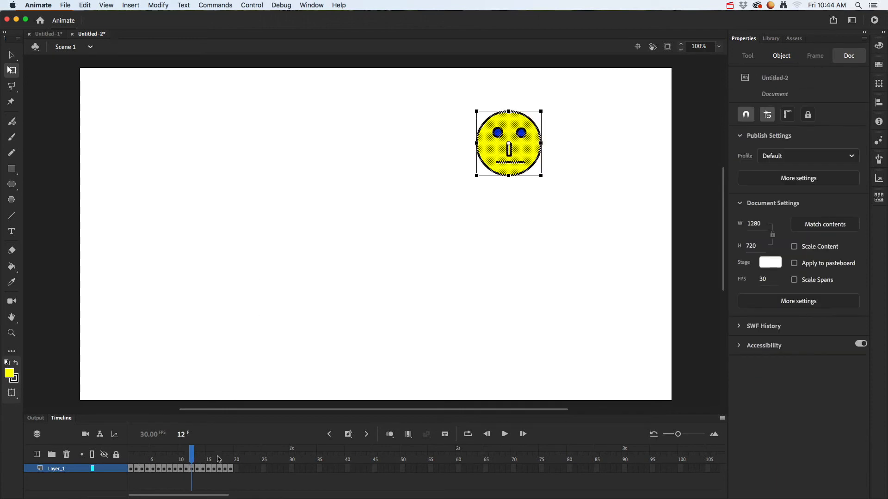
{"action": "left_click", "coordinate": [231, 470]}
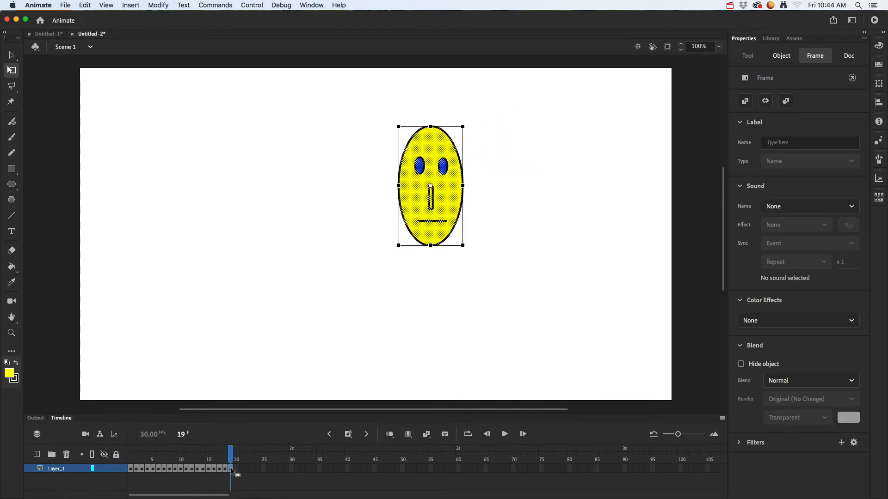
{"action": "right_click", "coordinate": [233, 471]}
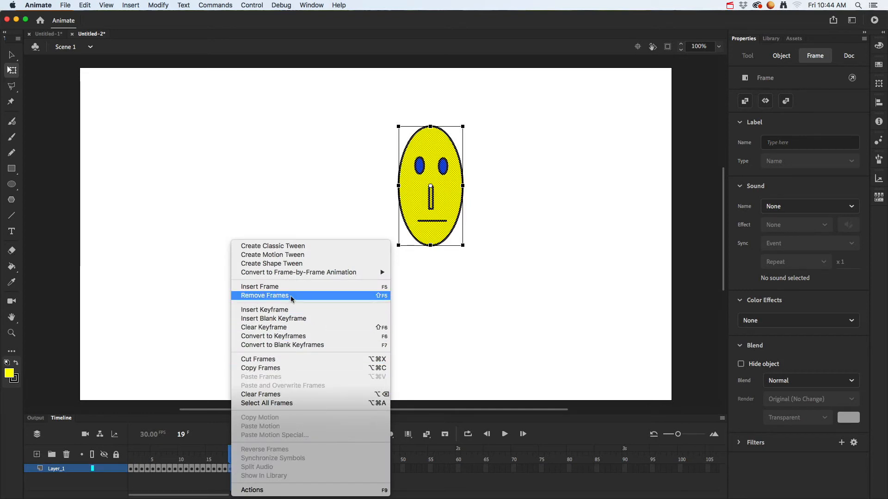
{"action": "left_click", "coordinate": [384, 297]}
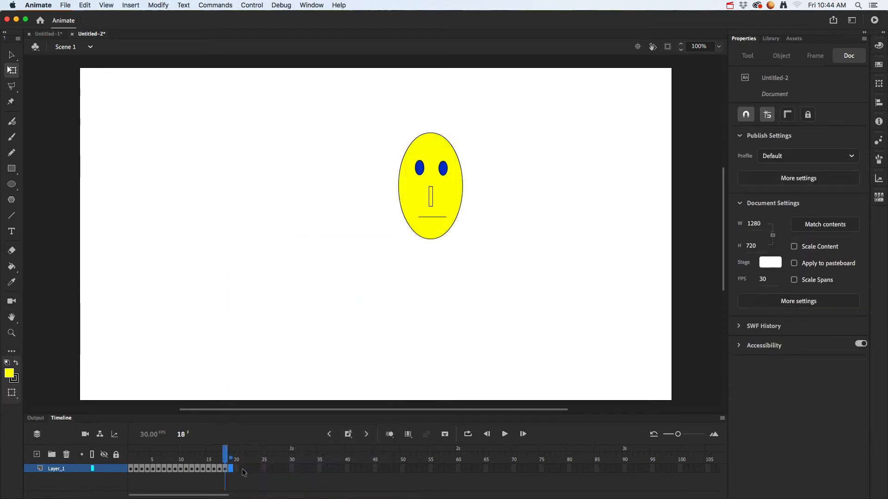
Remove the frames from frame 11 to the end of Layer_1, keeping the first ten keyframes
{"action": "left_click_drag", "start_coordinate": [239, 470], "coordinate": [186, 472]}
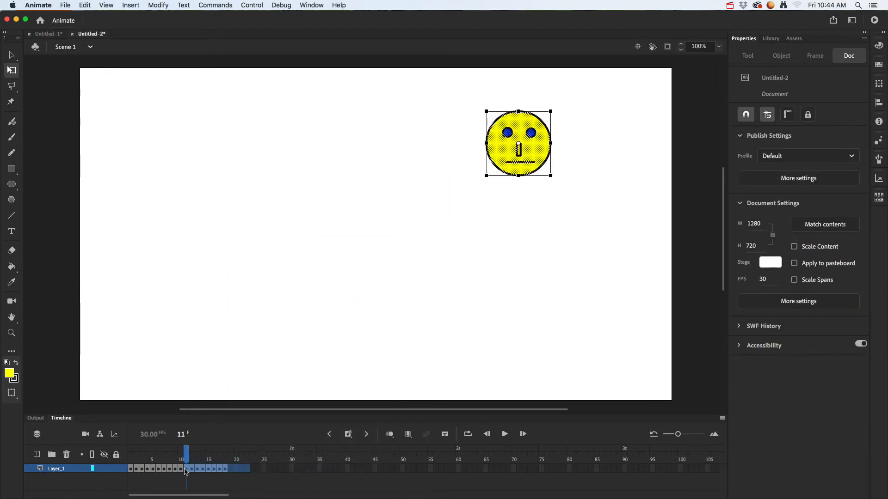
{"action": "left_click", "coordinate": [185, 470]}
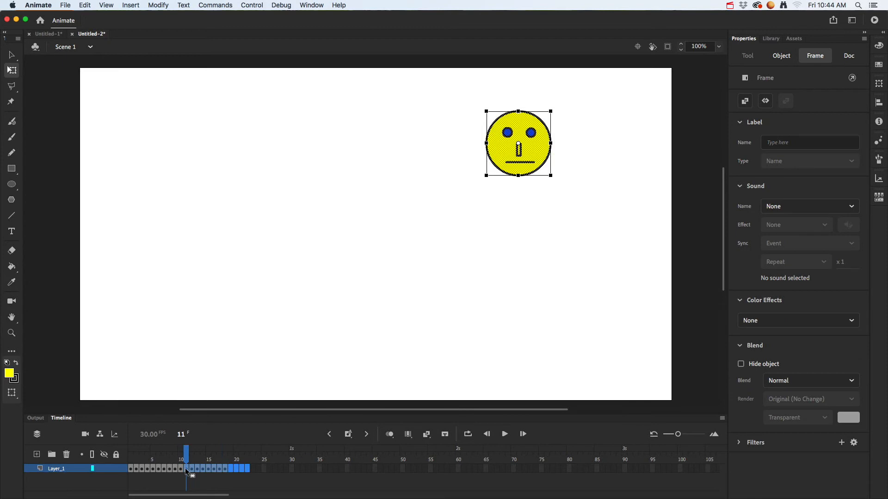
{"action": "right_click", "coordinate": [185, 468]}
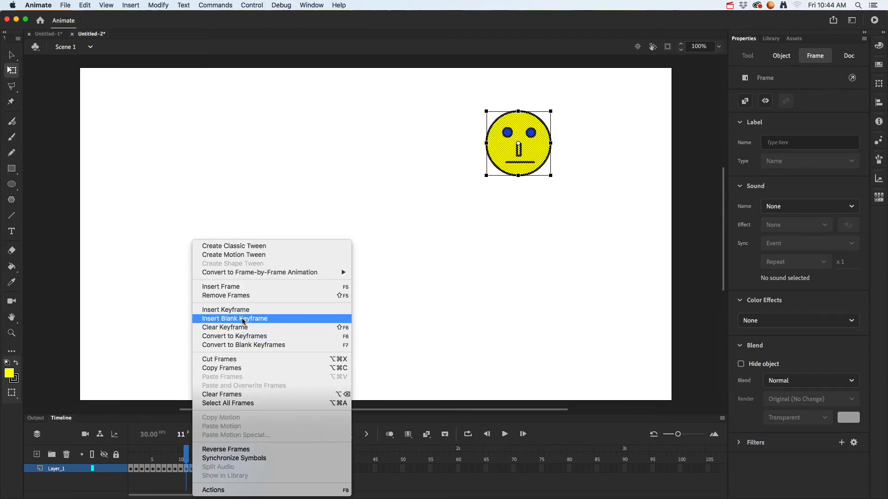
{"action": "left_click", "coordinate": [244, 296]}
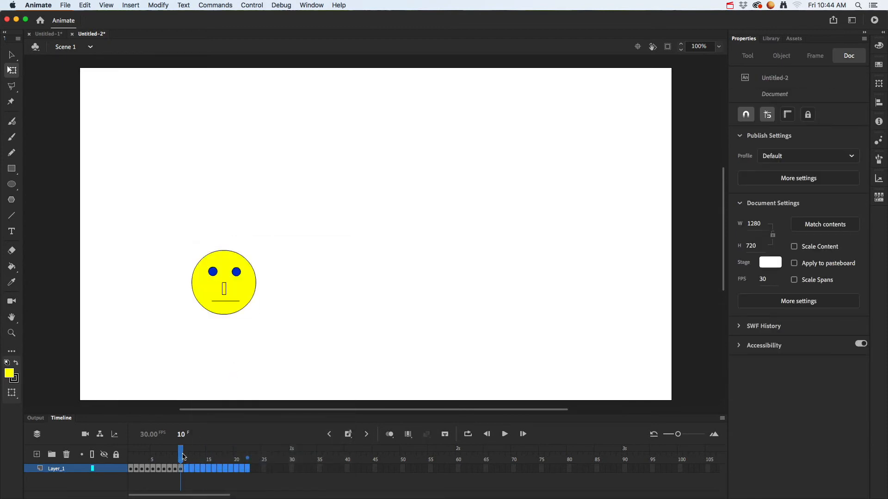
{"action": "left_click_drag", "start_coordinate": [183, 456], "coordinate": [179, 457]}
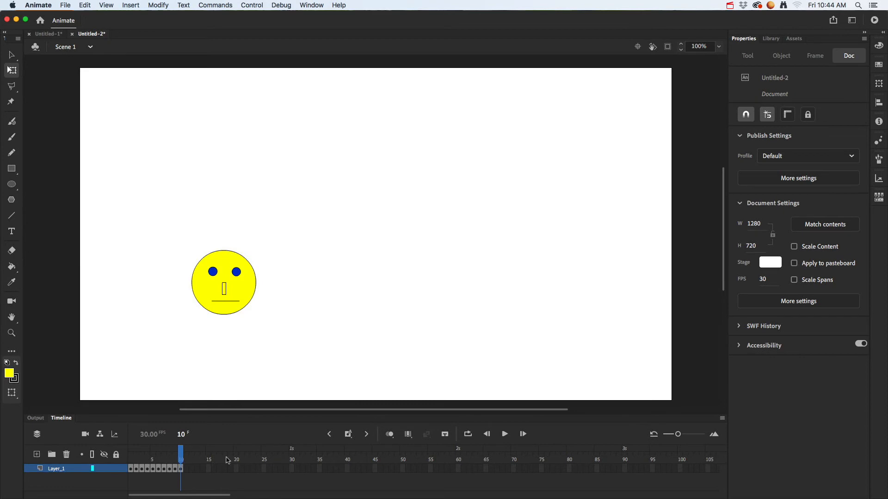
Add keyframes from frame 11 through 29, moving the face to about X 589, Y 344 and stretching it vertically to about 286 px high
{"action": "key", "text": "F6"}
{"action": "left_click_drag", "start_coordinate": [175, 234], "coordinate": [282, 333]}
{"action": "left_click_drag", "start_coordinate": [242, 296], "coordinate": [383, 356]}
{"action": "key", "text": "F6"}
{"action": "key", "text": "F6"}
{"action": "key", "text": "F6"}
{"action": "key", "text": "F6"}
{"action": "key", "text": "F6"}
{"action": "key", "text": "F6"}
{"action": "key", "text": "F6"}
{"action": "key", "text": "F6"}
{"action": "key", "text": "F6"}
{"action": "key", "text": "F6"}
{"action": "key", "text": "F6"}
{"action": "key", "text": "F6"}
{"action": "key", "text": "F6"}
{"action": "key", "text": "F6"}
{"action": "key", "text": "F6"}
{"action": "key", "text": "F6"}
{"action": "key", "text": "F6"}
{"action": "key", "text": "F6"}
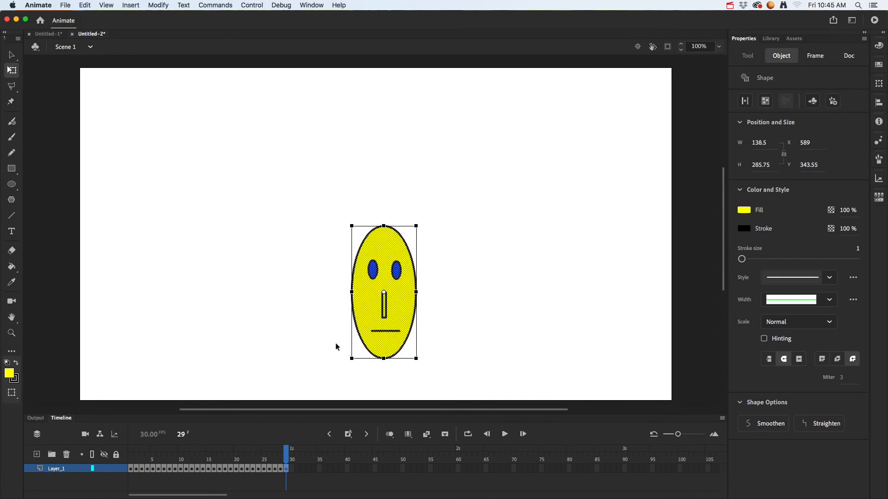
Change the fill of the face on frame 29 to bright green, leaving the eyes and nose as they are
{"action": "left_click", "coordinate": [334, 343]}
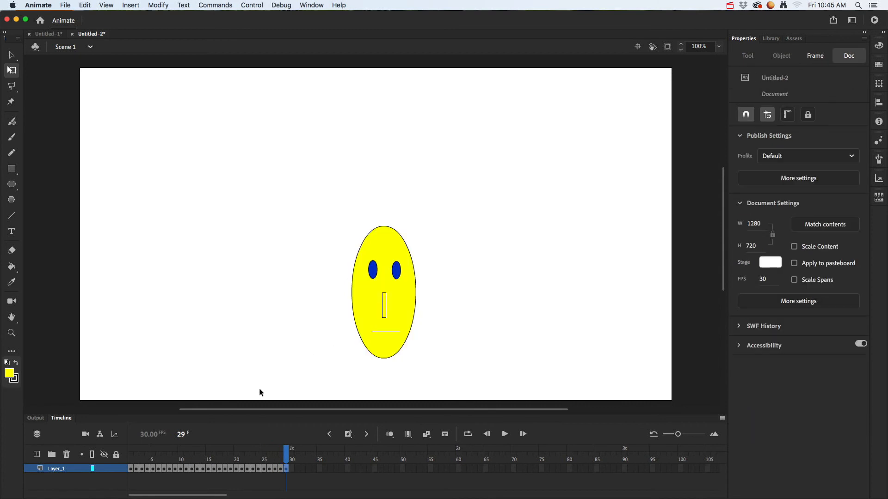
{"action": "left_click", "coordinate": [370, 299]}
{"action": "left_click", "coordinate": [9, 373]}
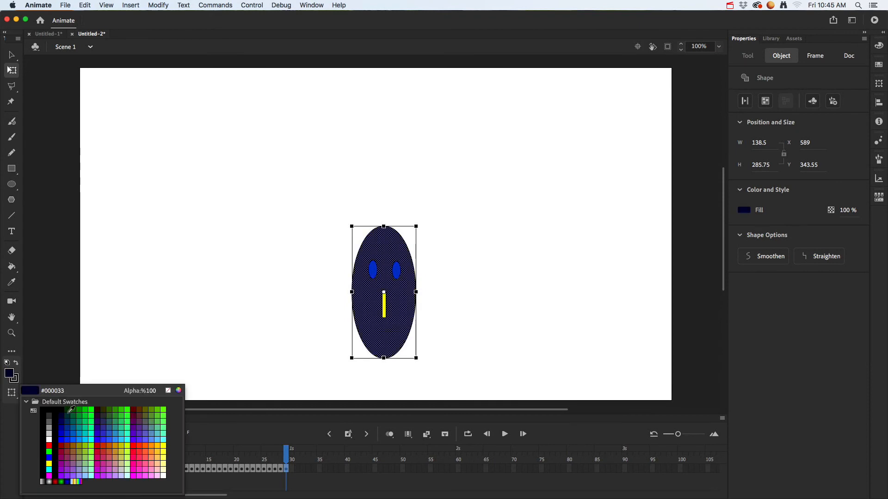
{"action": "left_click", "coordinate": [90, 409]}
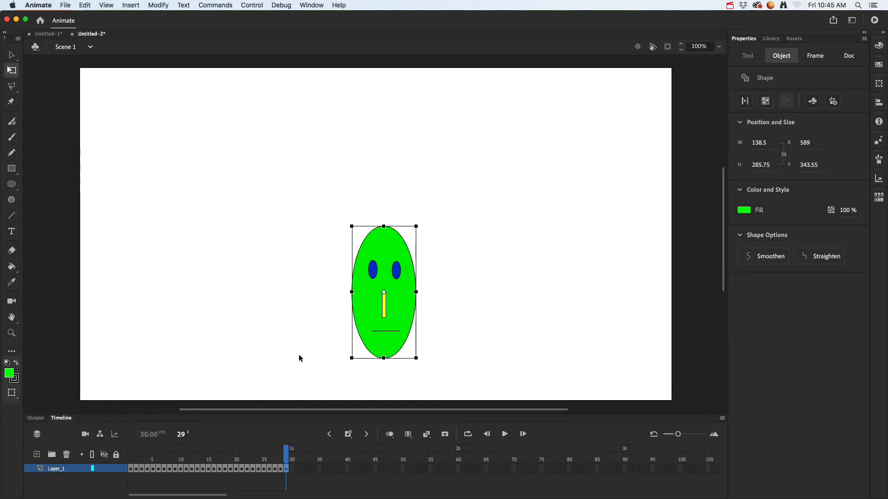
{"action": "left_click", "coordinate": [318, 324]}
Add keyframes from frame 30 through 36, moving the green face up to about X 579, Y 190
{"action": "mouse_move", "coordinate": [285, 449]}
{"action": "left_mouse_down"}
{"action": "mouse_move", "coordinate": [275, 451]}
{"action": "mouse_move", "coordinate": [292, 450]}
{"action": "left_mouse_up"}
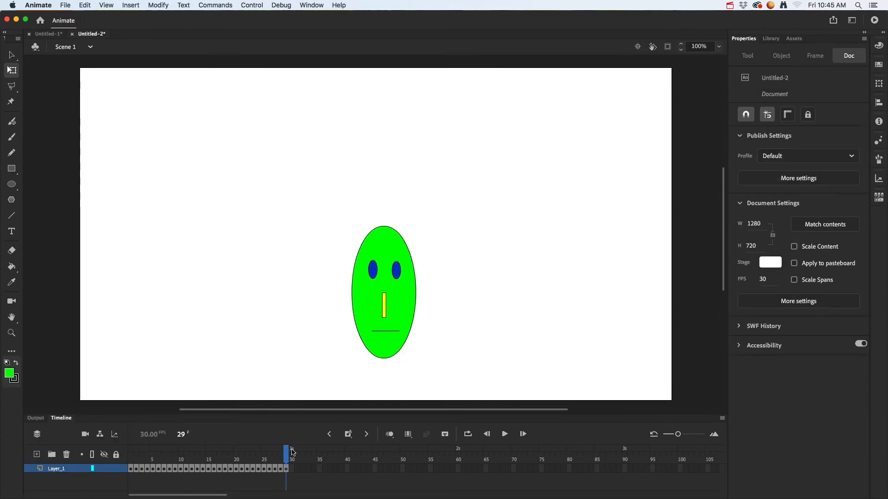
{"action": "left_click", "coordinate": [293, 468]}
{"action": "left_click_drag", "start_coordinate": [331, 205], "coordinate": [458, 385]}
{"action": "left_click_drag", "start_coordinate": [395, 345], "coordinate": [375, 276]}
{"action": "key", "text": "F6"}
{"action": "key", "text": "F6"}
{"action": "key", "text": "F6"}
{"action": "key", "text": "F6"}
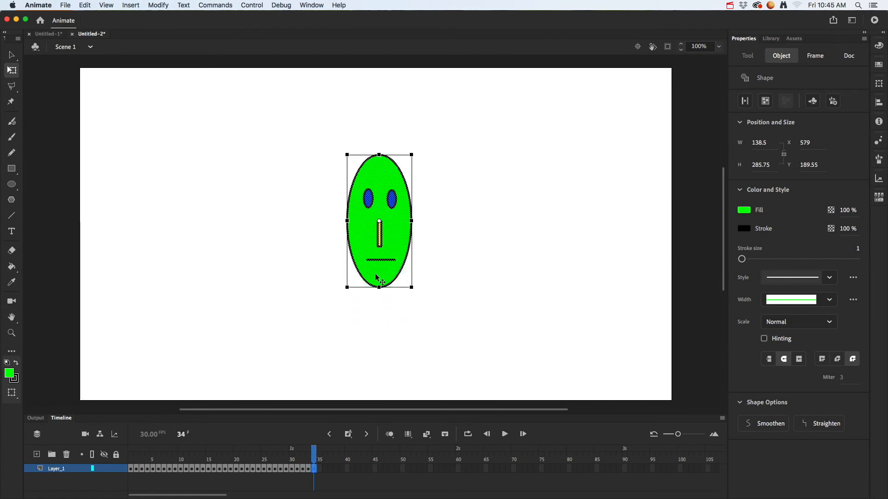
{"action": "key", "text": "F6"}
{"action": "key", "text": "F6"}
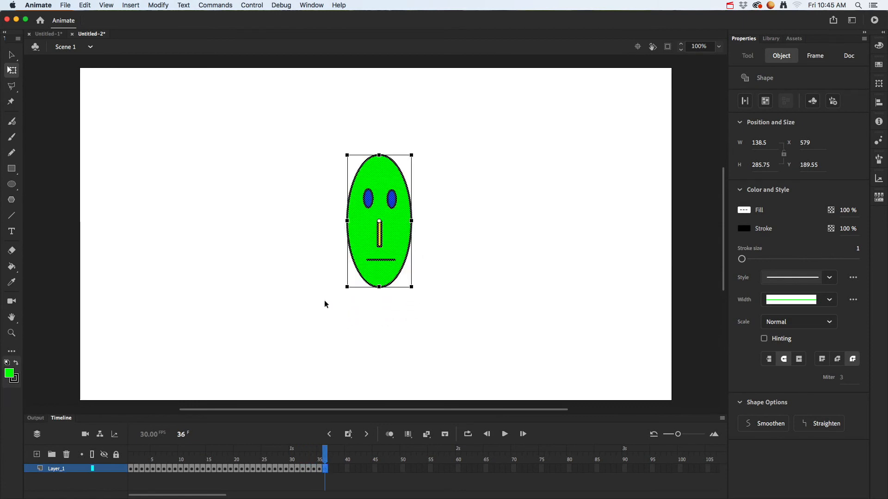
Split the face's lower-left and upper-right sections outward, adding a keyframe at frame 37, and select the whole face
{"action": "left_click", "coordinate": [325, 304]}
{"action": "left_click_drag", "start_coordinate": [323, 225], "coordinate": [376, 315]}
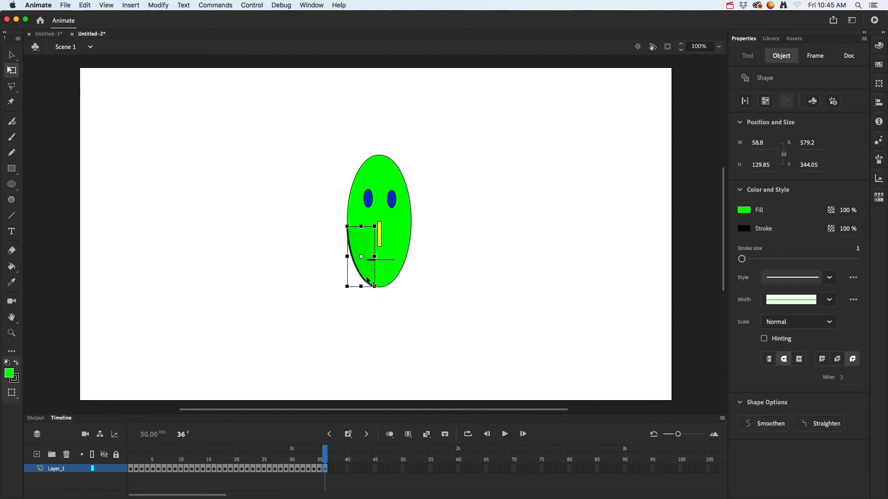
{"action": "left_click_drag", "start_coordinate": [366, 248], "coordinate": [359, 254]}
{"action": "left_click_drag", "start_coordinate": [365, 132], "coordinate": [403, 182]}
{"action": "key", "text": "super+a"}
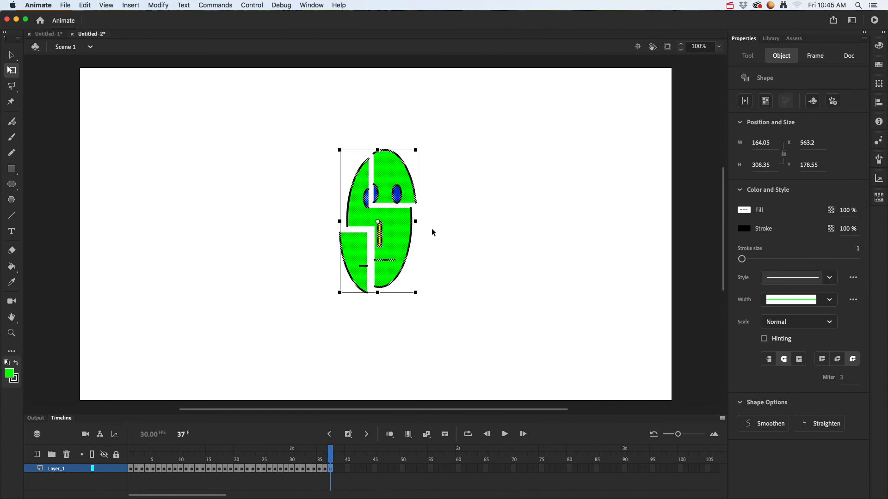
On frame 37, pull the face's lower-right section outward to about X 673, Y 357
{"action": "left_click", "coordinate": [444, 231]}
{"action": "left_click_drag", "start_coordinate": [438, 225], "coordinate": [385, 310]}
{"action": "left_click_drag", "start_coordinate": [398, 252], "coordinate": [406, 260]}
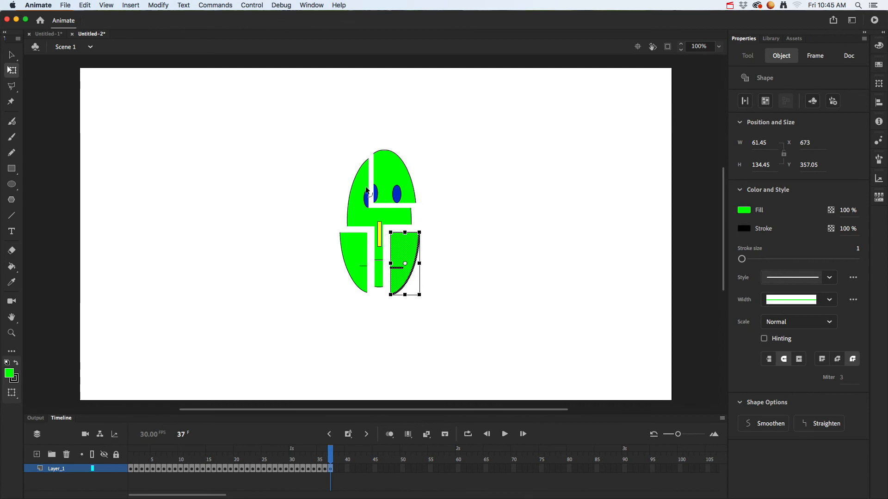
Insert a keyframe at frame 38 and spread the lower-left and lower-right pieces farther out, the right one to about X 670, Y 342
{"action": "left_click_drag", "start_coordinate": [324, 140], "coordinate": [362, 293]}
{"action": "key", "text": "F6"}
{"action": "left_click", "coordinate": [456, 232]}
{"action": "left_click_drag", "start_coordinate": [353, 243], "coordinate": [344, 249]}
{"action": "left_click_drag", "start_coordinate": [377, 215], "coordinate": [436, 300]}
{"action": "left_click_drag", "start_coordinate": [404, 241], "coordinate": [412, 247]}
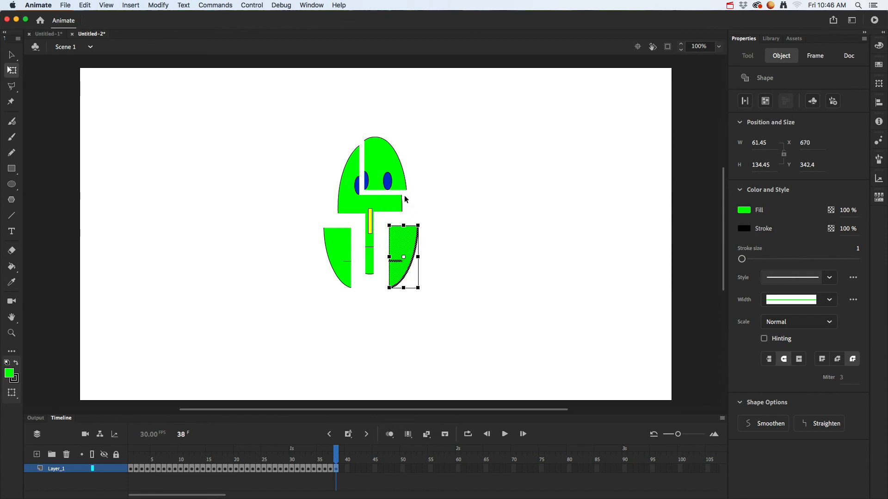
Insert a keyframe at frame 39, move the upper-right piece to about X 629, Y 141, and shift the central and lower-left pieces down and left
{"action": "key", "text": "F6"}
{"action": "left_click", "coordinate": [457, 193]}
{"action": "left_click", "coordinate": [386, 162]}
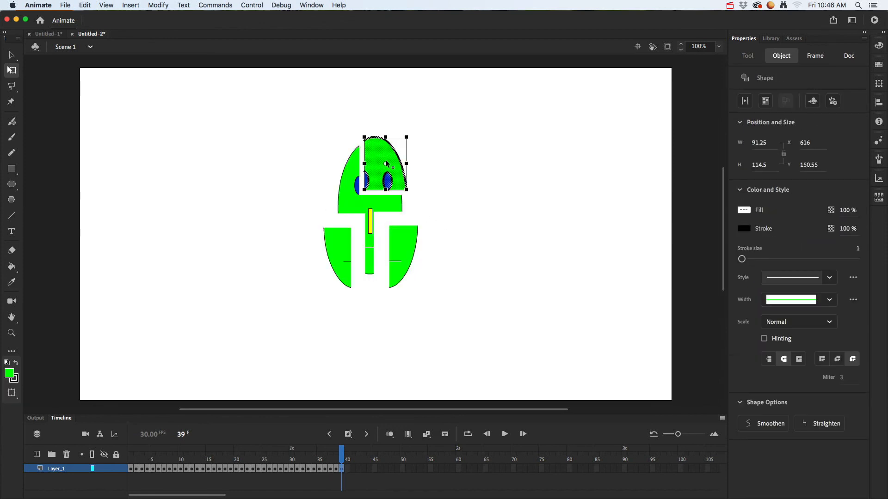
{"action": "left_click_drag", "start_coordinate": [383, 158], "coordinate": [388, 153]}
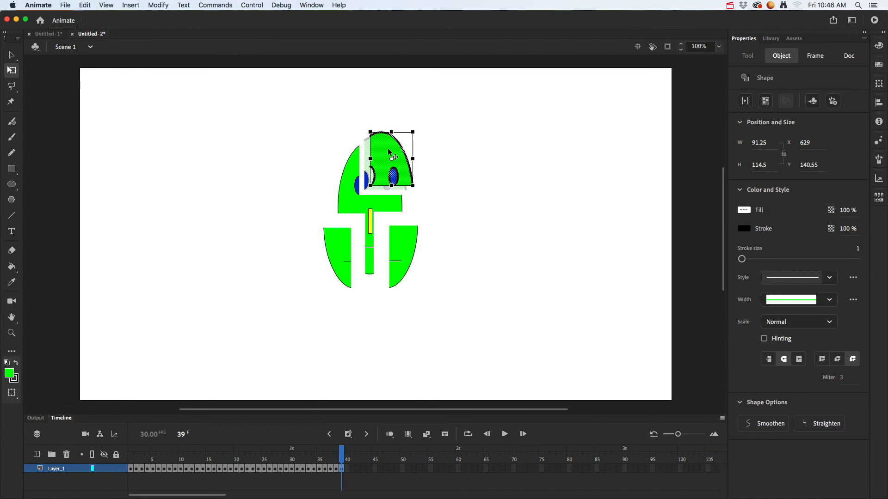
{"action": "left_click", "coordinate": [351, 204]}
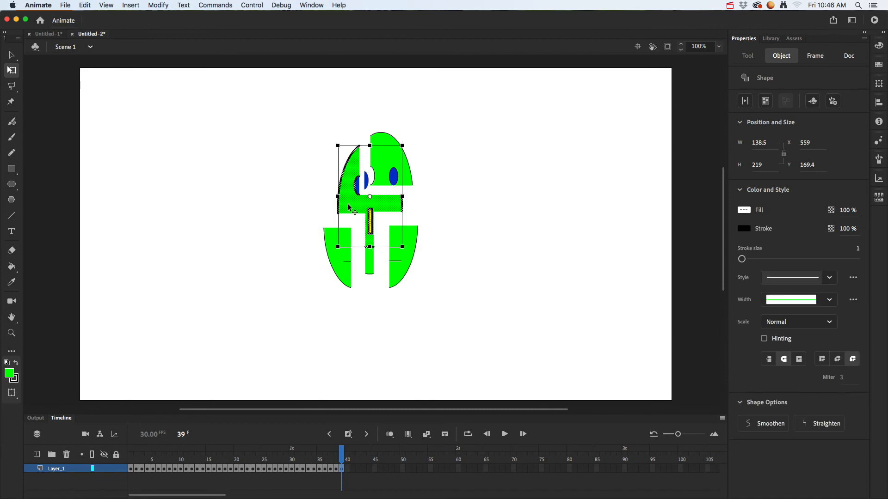
{"action": "left_click_drag", "start_coordinate": [348, 204], "coordinate": [343, 201]}
{"action": "left_click", "coordinate": [340, 256], "text": "shift"}
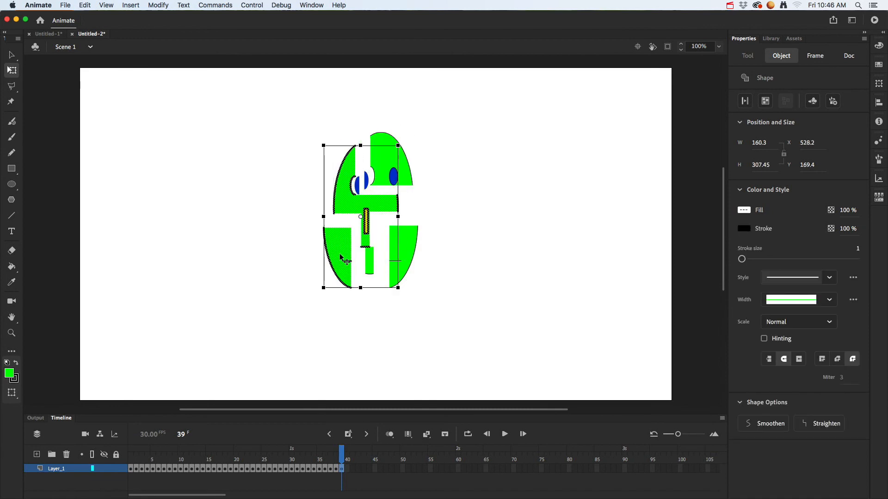
{"action": "left_click_drag", "start_coordinate": [339, 254], "coordinate": [340, 260]}
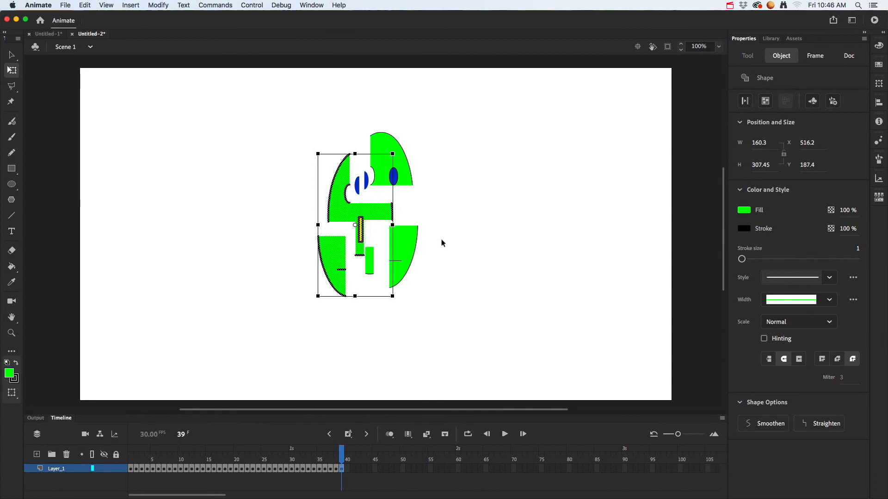
Deselect the pieces, scrub back from frame 39, and play the animation to preview it
{"action": "left_click", "coordinate": [442, 243]}
{"action": "mouse_move", "coordinate": [340, 457]}
{"action": "left_mouse_down"}
{"action": "mouse_move", "coordinate": [274, 453]}
{"action": "mouse_move", "coordinate": [325, 453]}
{"action": "left_mouse_up"}
{"action": "left_click", "coordinate": [505, 434]}
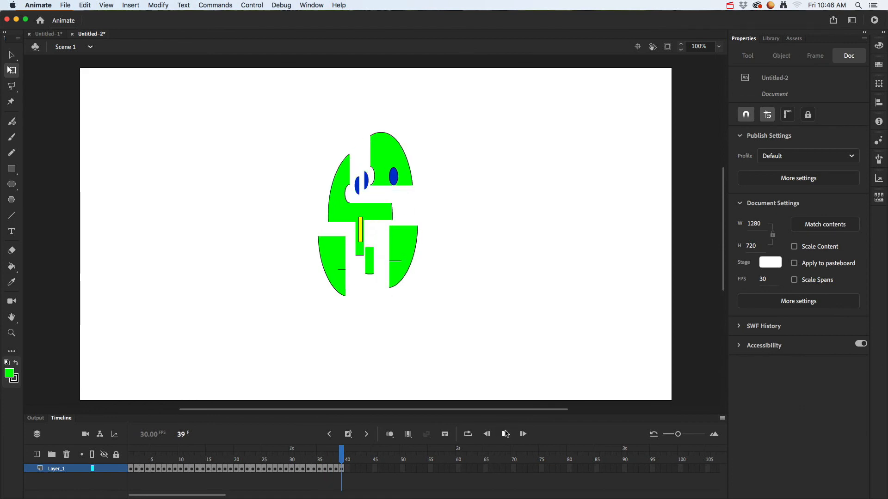